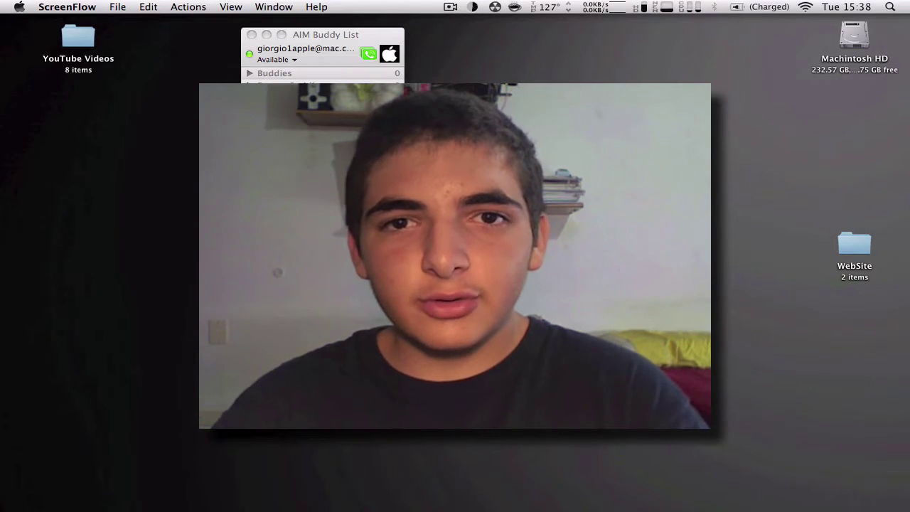
# Step: Bring the buddy list forward, move it right, and expand then collapse the Offline and Buddies groups
pyautogui.press('super+Tab')
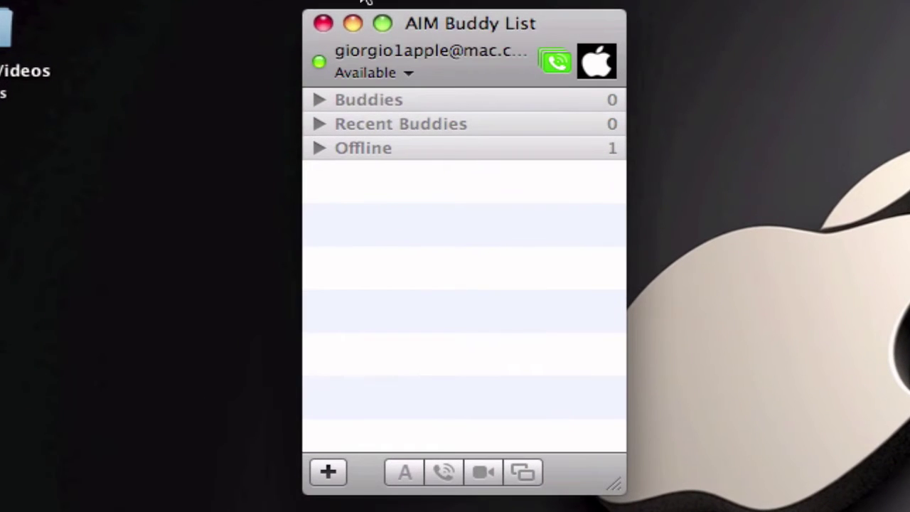
pyautogui.moveTo(436, 20); pyautogui.dragTo(506, 28)
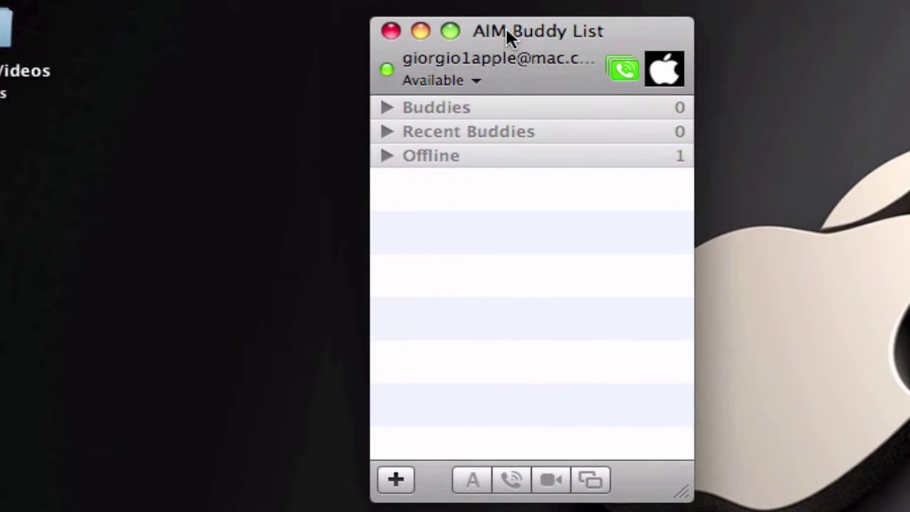
pyautogui.click(435, 158)
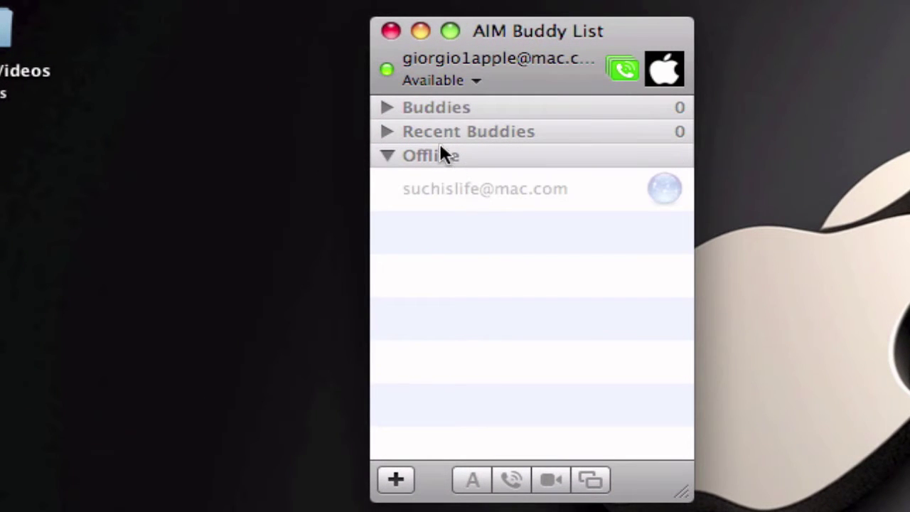
pyautogui.click(437, 161)
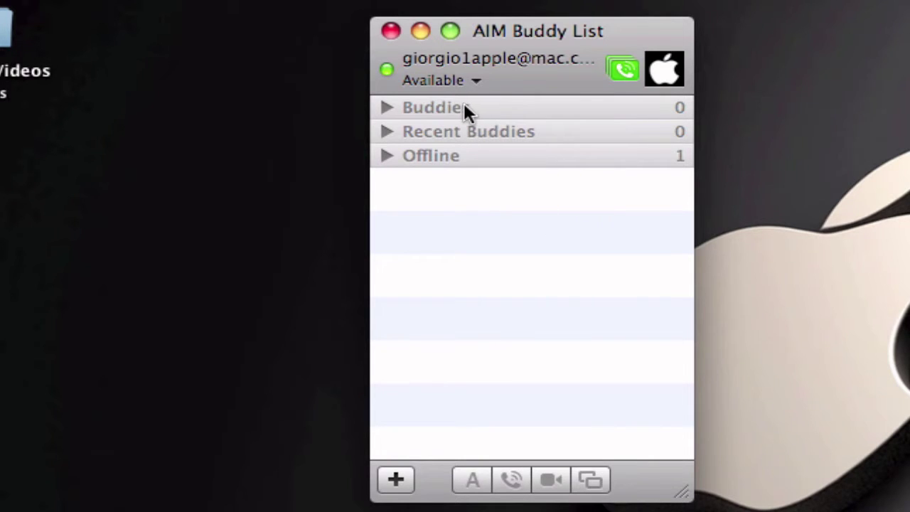
pyautogui.click(459, 106)
pyautogui.click(449, 110)
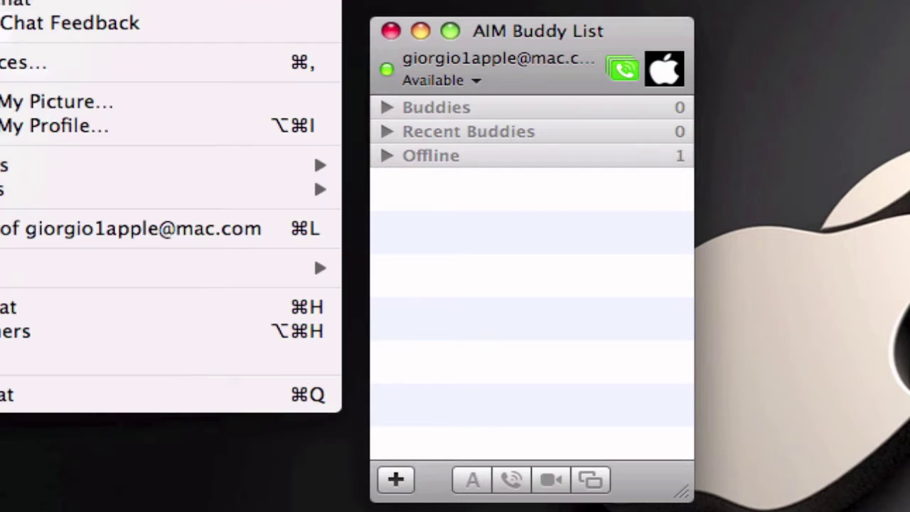
# Step: In the Accounts preferences, dismiss the account setup and delete the existing account
pyautogui.click(4, 0)
pyautogui.click(7, 62)
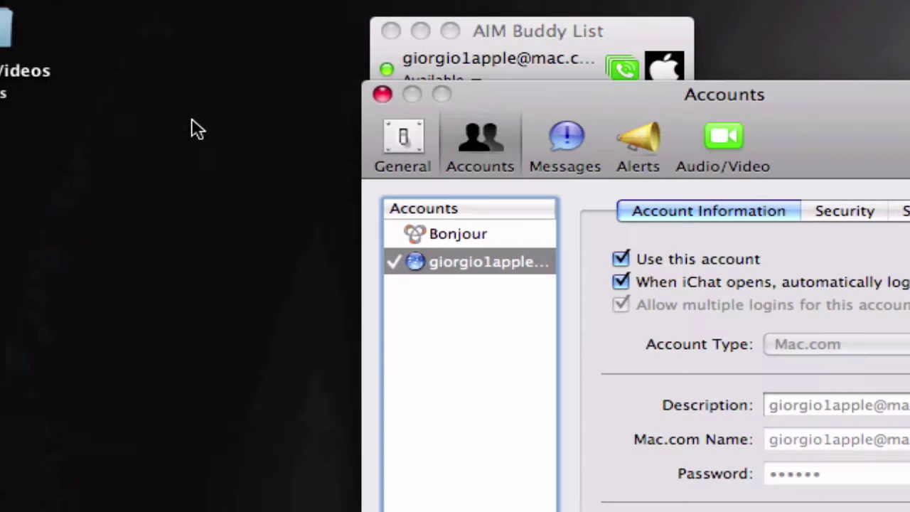
pyautogui.moveTo(522, 94); pyautogui.dragTo(439, 98)
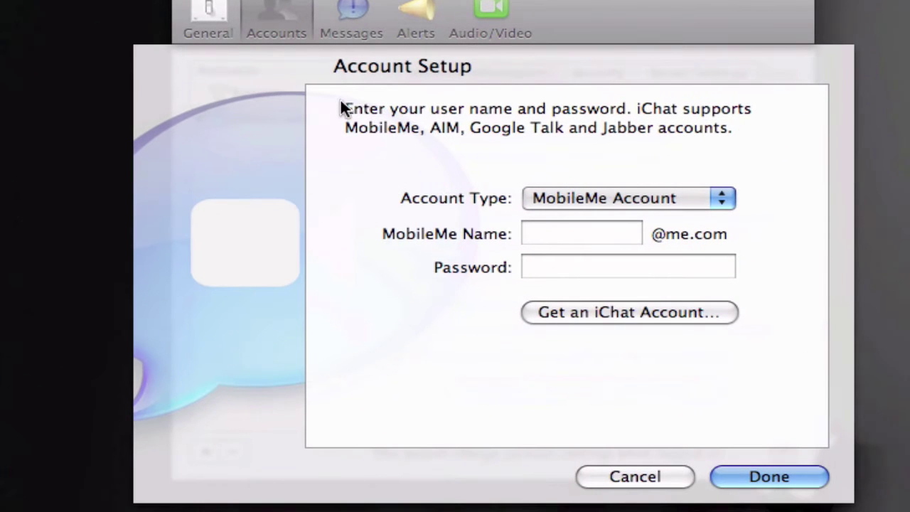
pyautogui.click(636, 476)
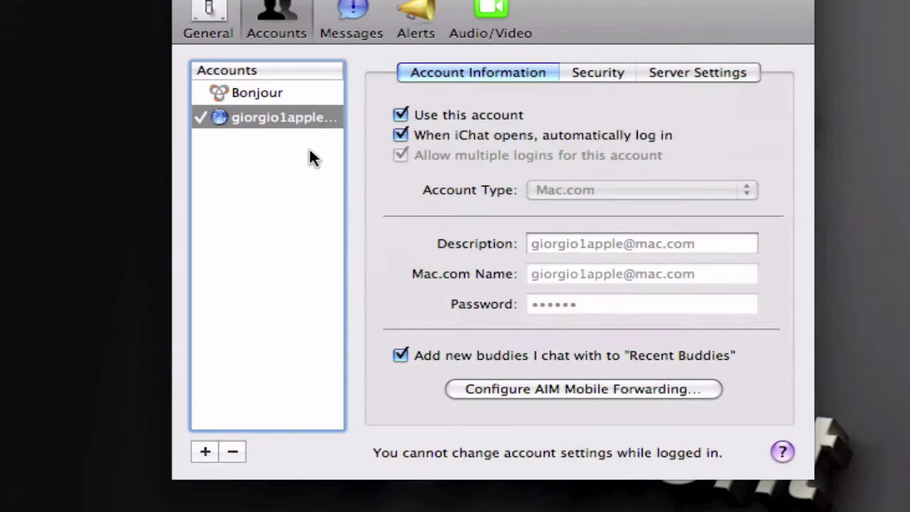
pyautogui.click(241, 450)
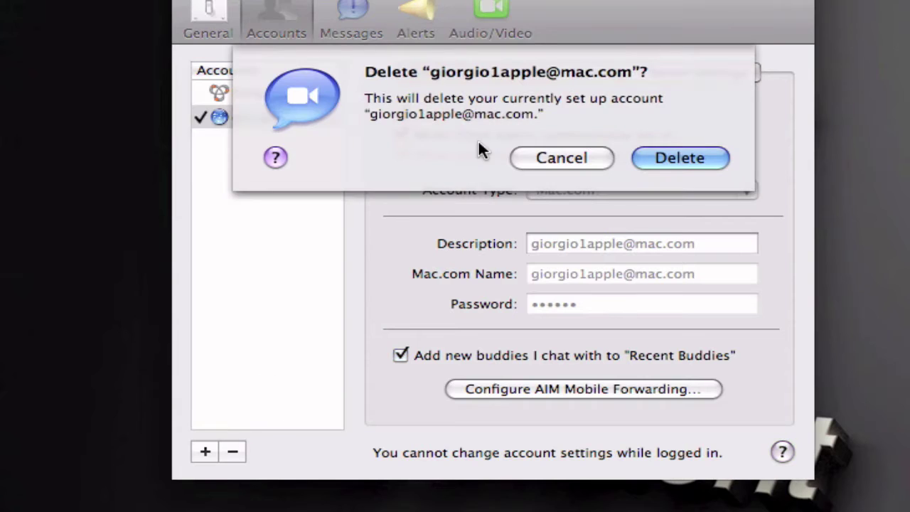
pyautogui.click(700, 152)
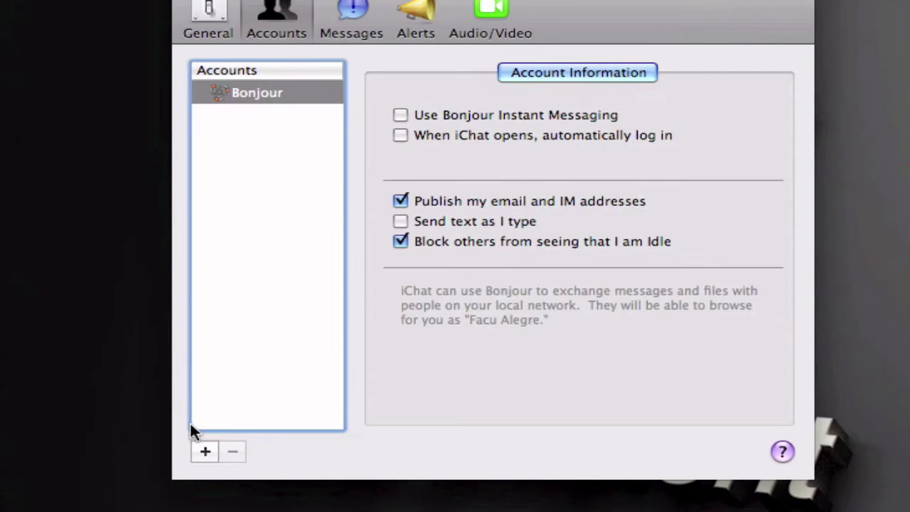
# Step: Start a new Mac.com Account and request a free iChat account from Apple
pyautogui.click(205, 450)
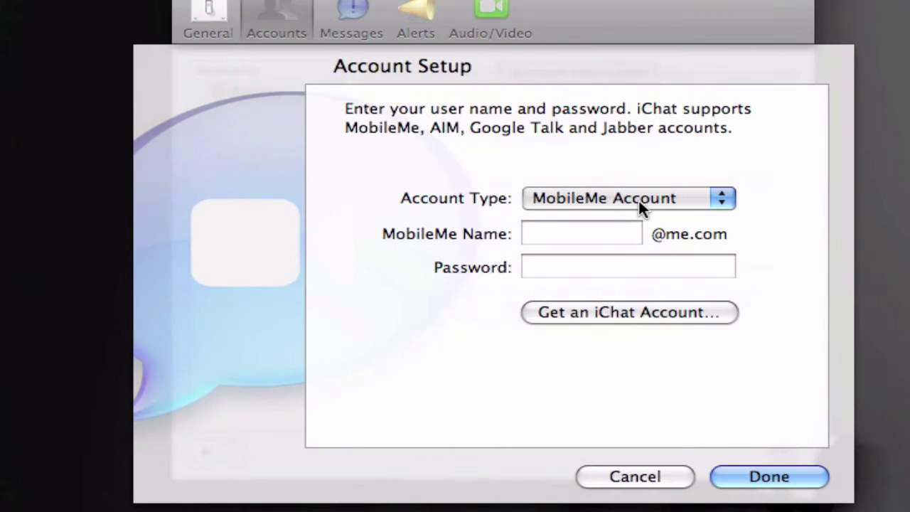
pyautogui.click(633, 198)
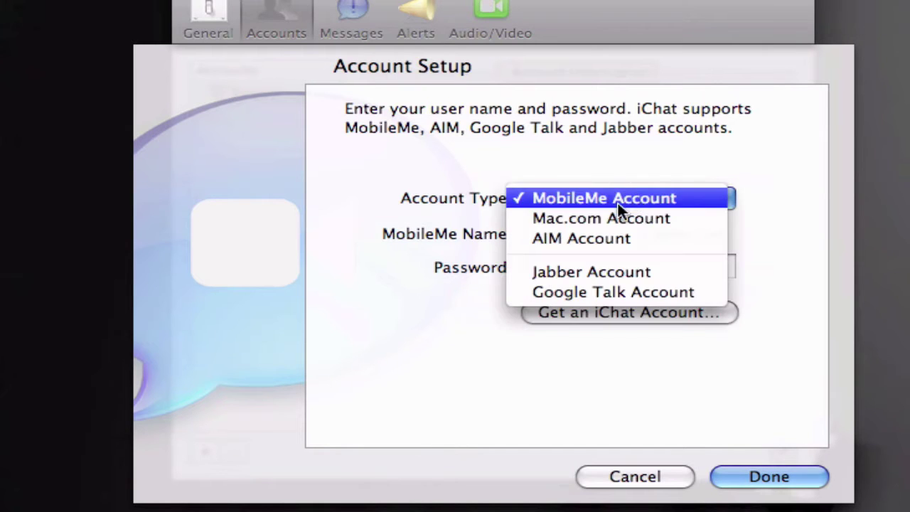
pyautogui.click(608, 219)
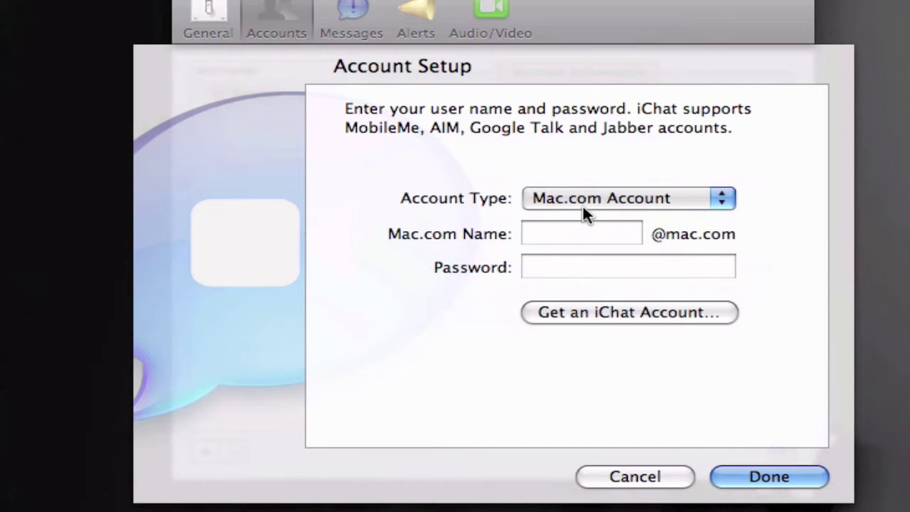
pyautogui.click(580, 202)
pyautogui.click(394, 146)
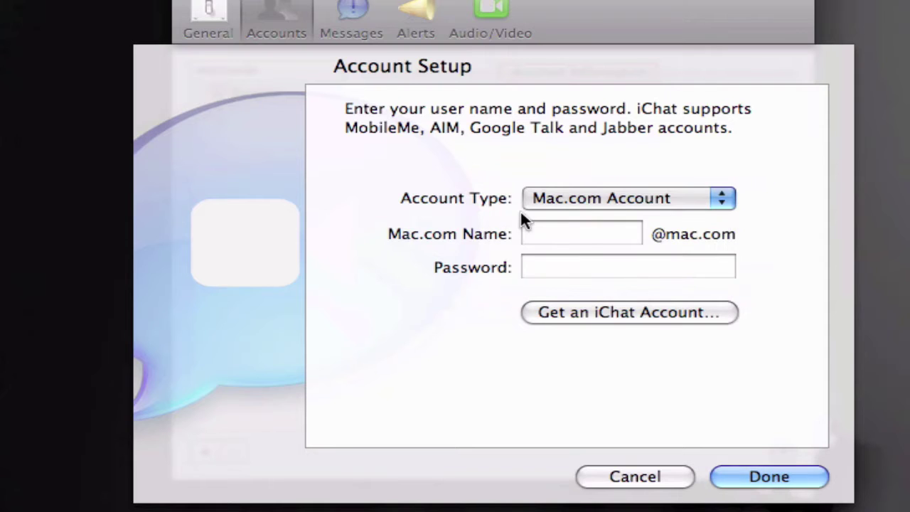
pyautogui.click(593, 316)
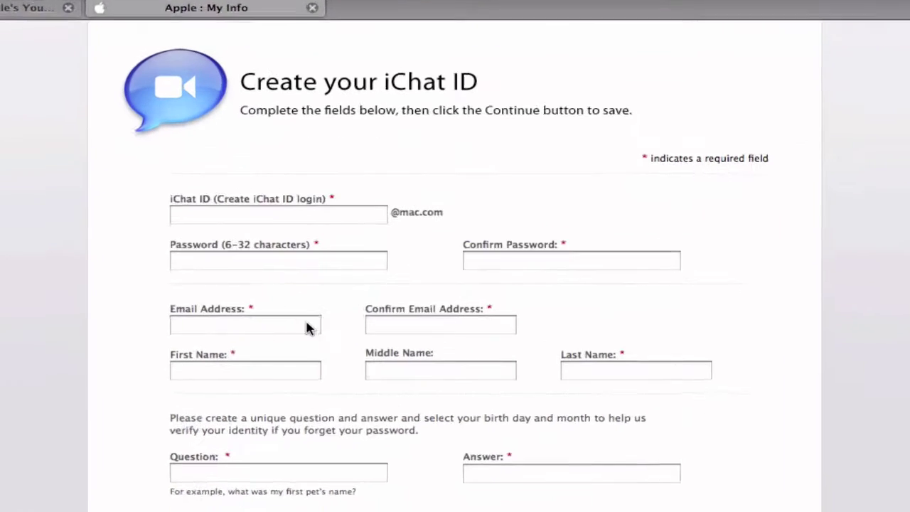
# Step: Scroll through the Create your iChat ID sign-up form and open the Apple Customer Privacy Policy
pyautogui.scroll(-5, 275, 344)
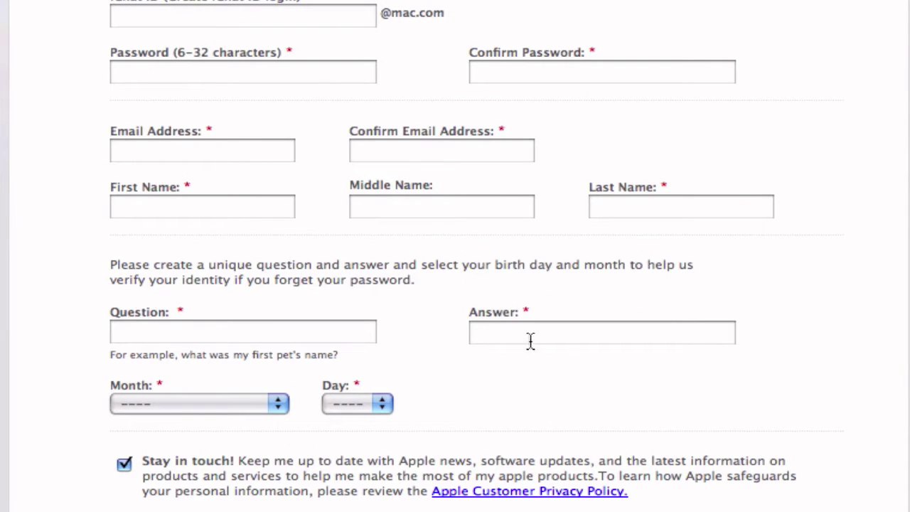
pyautogui.scroll(8, 514, 361)
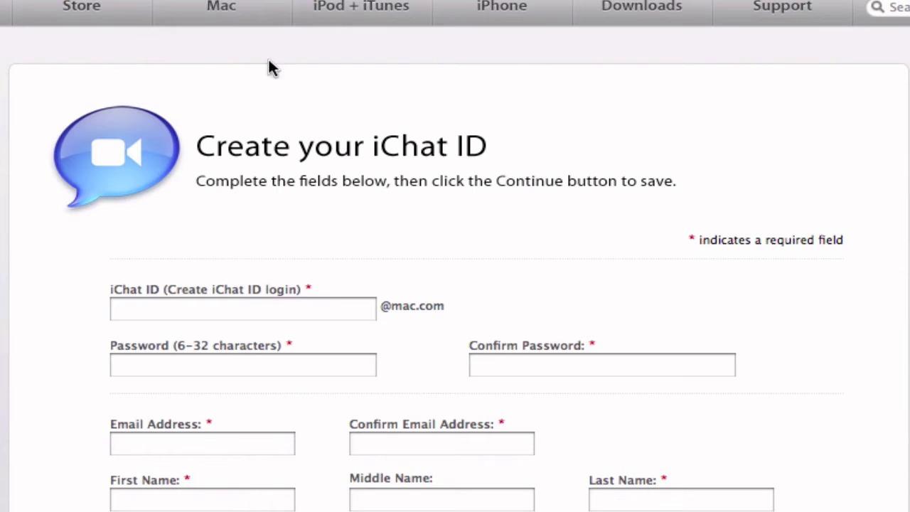
pyautogui.scroll(-10, 479, 407)
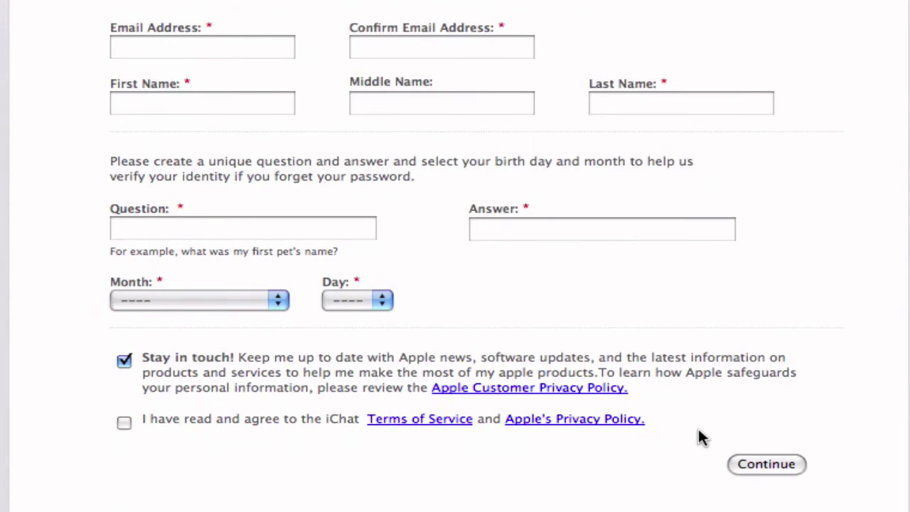
pyautogui.click(594, 391)
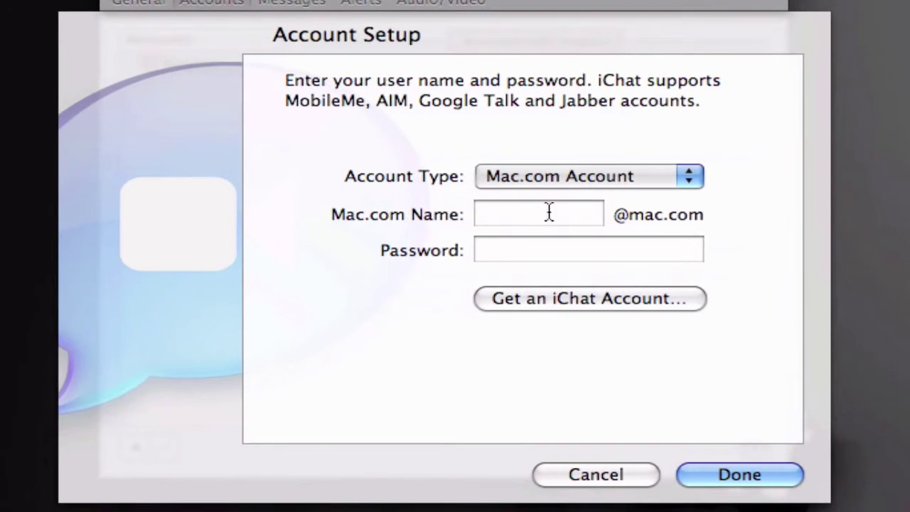
# Step: Enter the Mac.com account name and its password, then finish adding the account
pyautogui.click(547, 211)
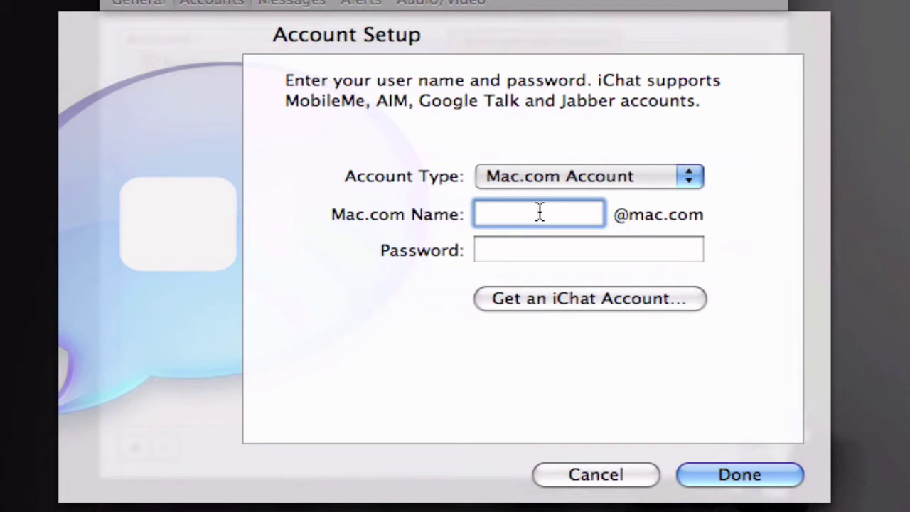
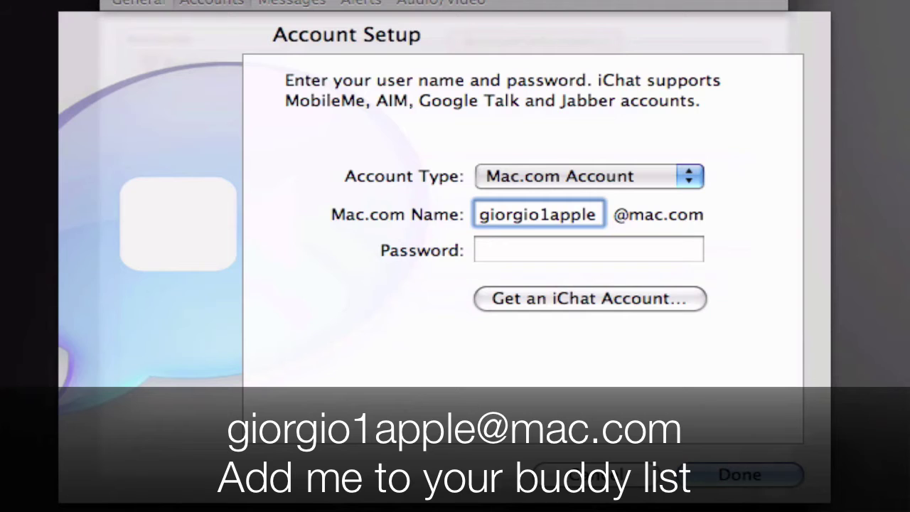
pyautogui.press('Tab')
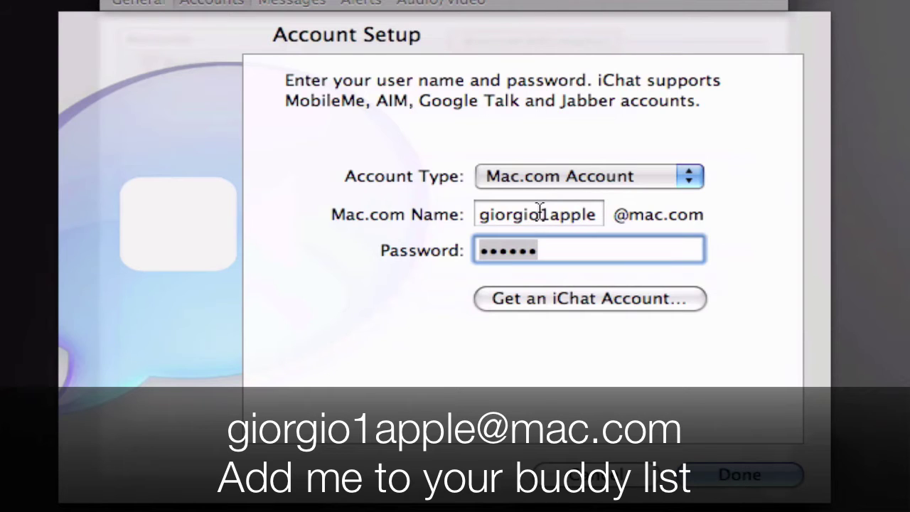
pyautogui.click(720, 483)
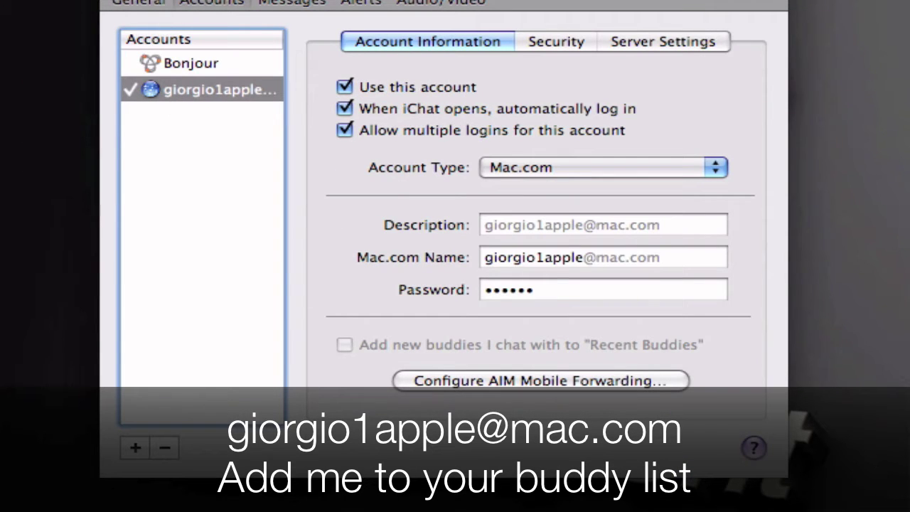
# Step: Look over the General, Messages, Alerts and Audio/Video preferences, then set the status to Available
pyautogui.click(139, 2)
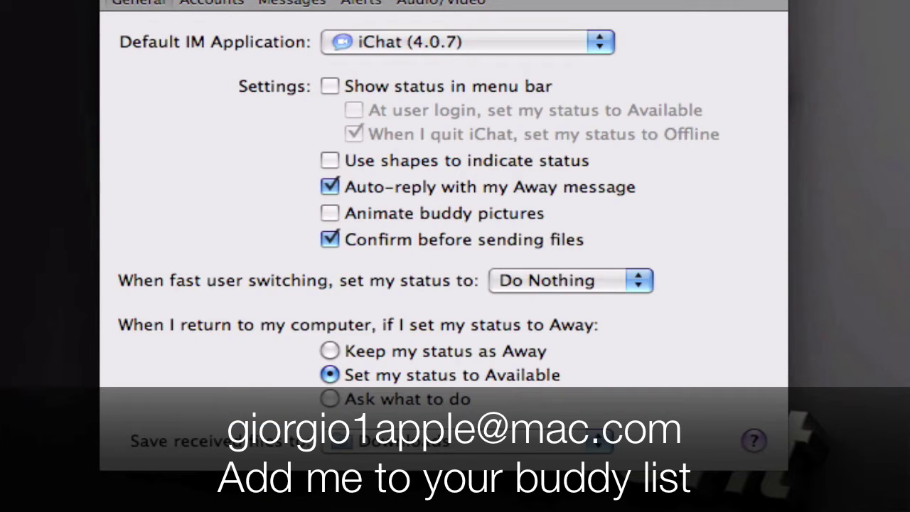
pyautogui.click(291, 1)
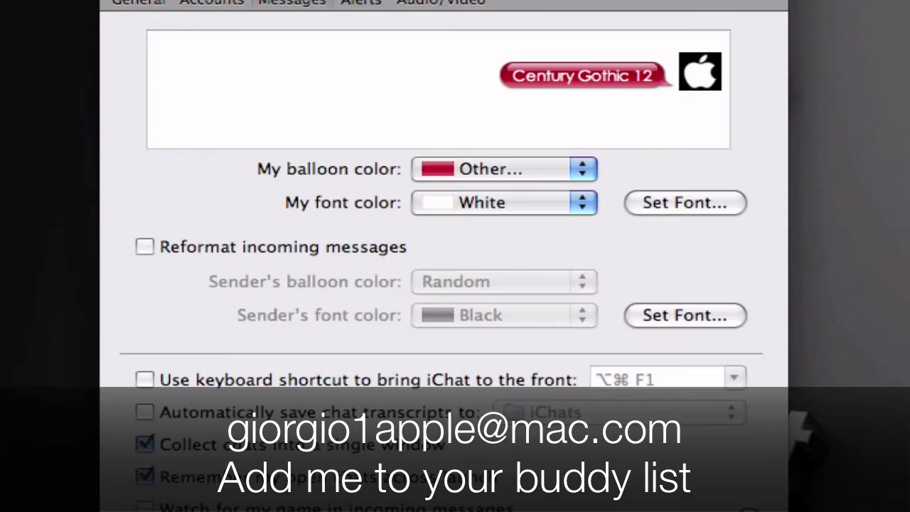
pyautogui.click(360, 2)
pyautogui.click(440, 1)
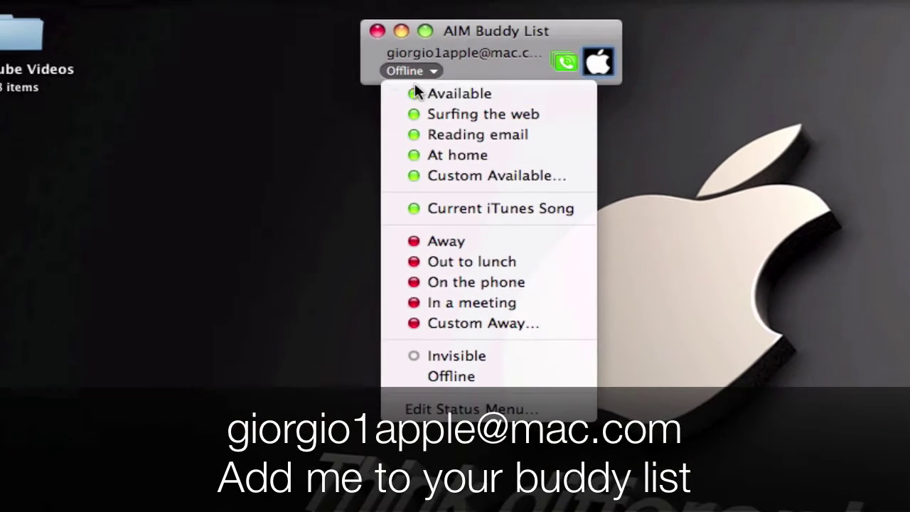
pyautogui.click(418, 90)
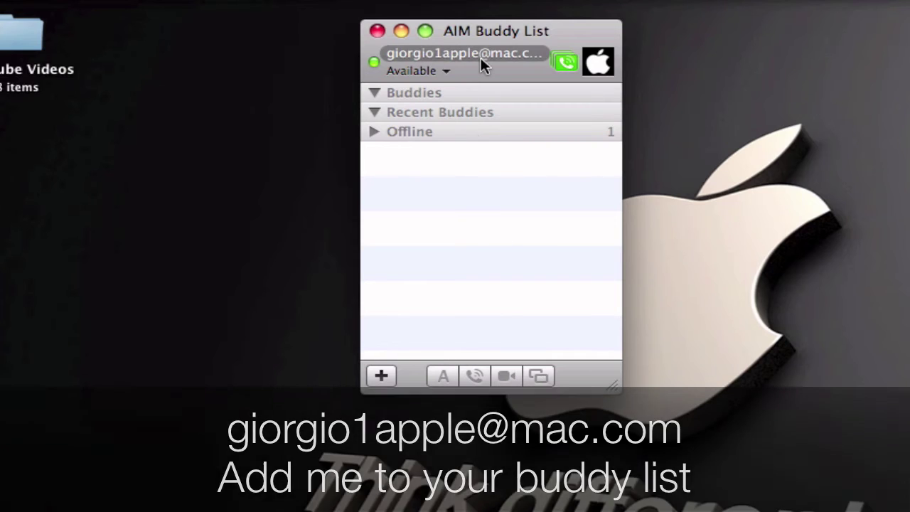
# Step: Collapse the empty Recent Buddies and Buddies groups in the buddy list
pyautogui.click(414, 111)
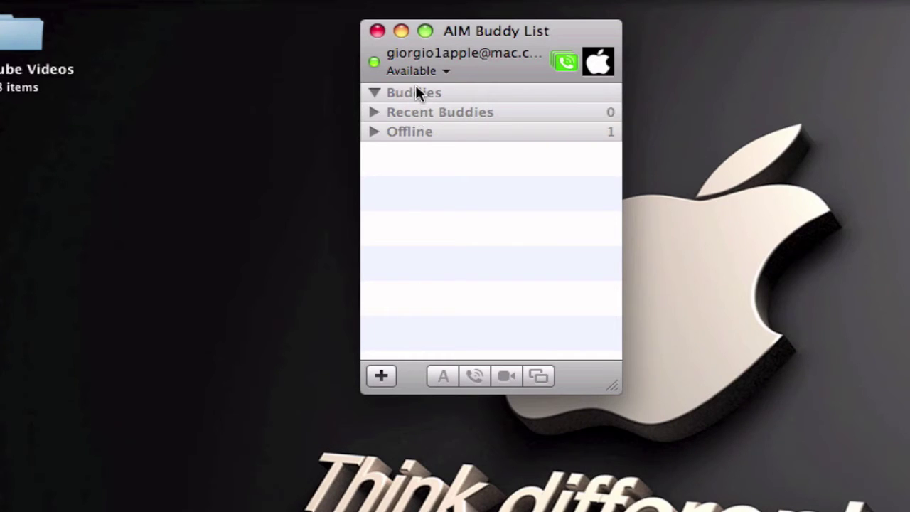
pyautogui.click(415, 87)
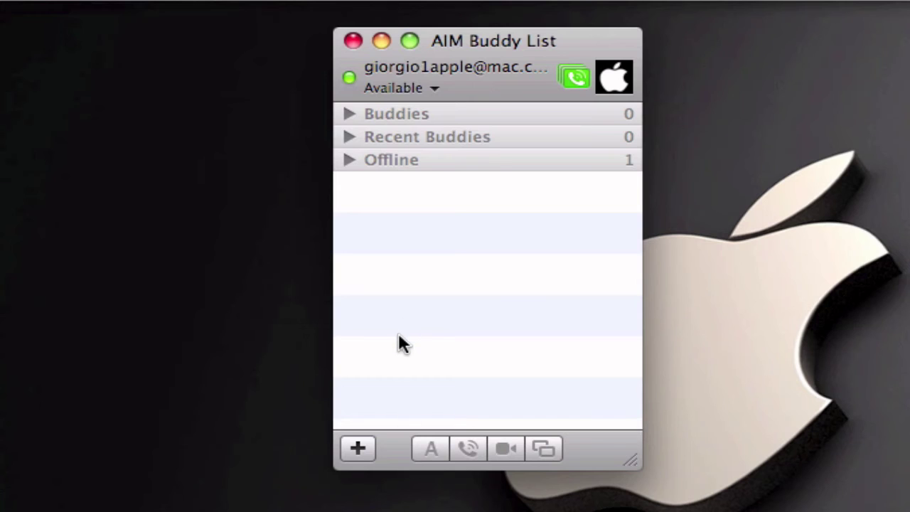
# Step: Add a new buddy with the contact's account name as a Mac.com account in the Buddies group
pyautogui.click(361, 448)
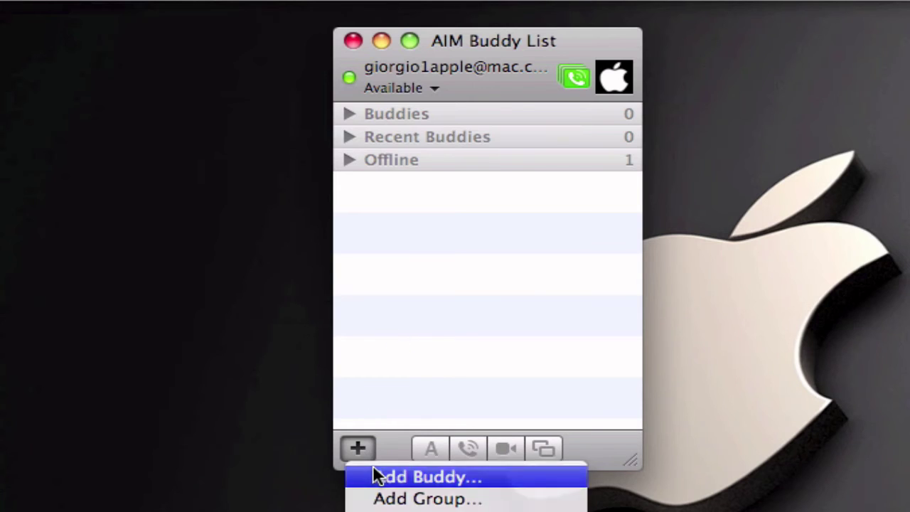
pyautogui.click(373, 475)
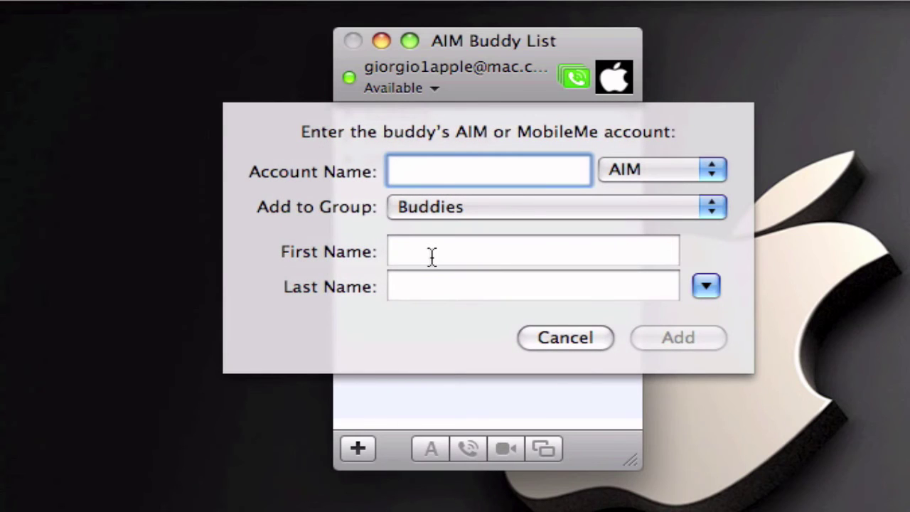
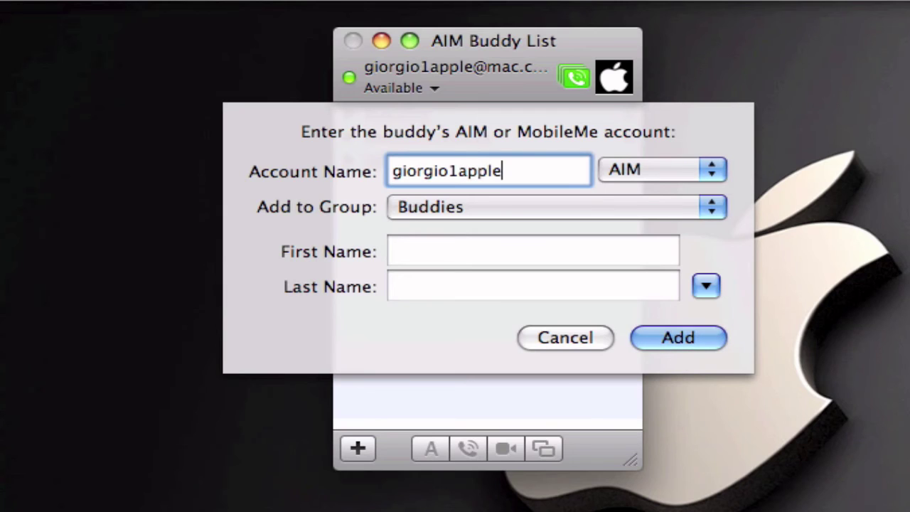
pyautogui.click(632, 165)
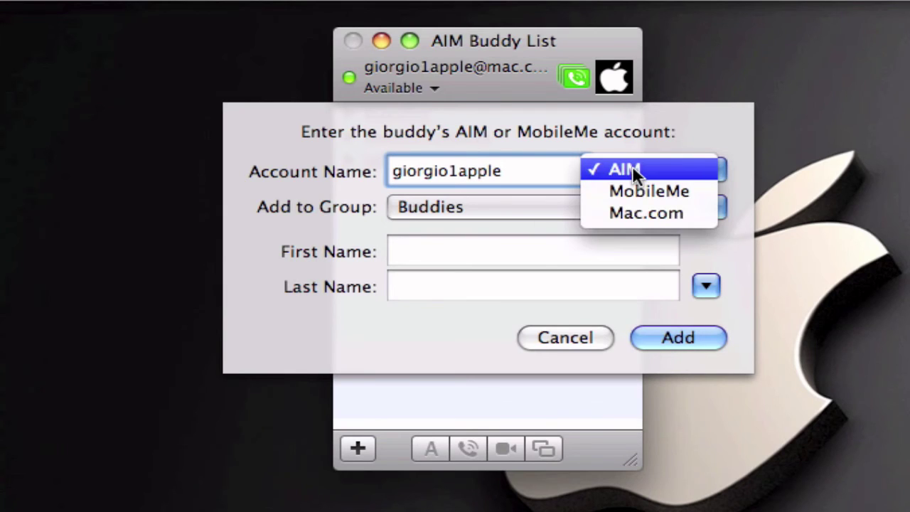
pyautogui.click(627, 213)
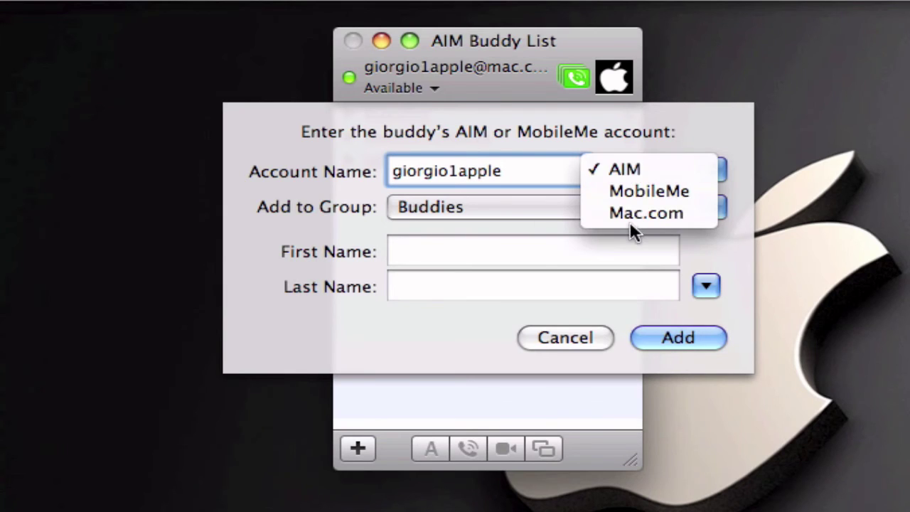
pyautogui.click(500, 213)
pyautogui.click(301, 208)
# Step: Enter the buddy's first and last name, toggle the address book picker, then cancel the dialog
pyautogui.click(505, 253)
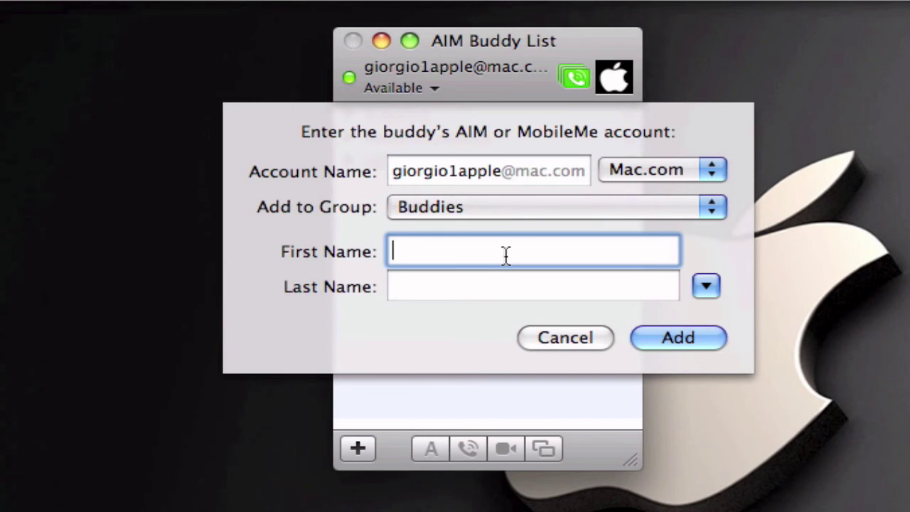
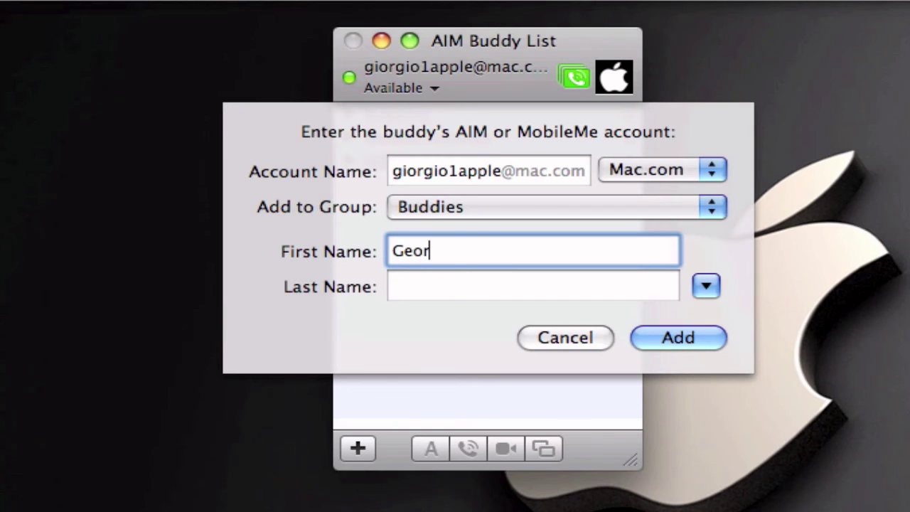
pyautogui.press('Tab')
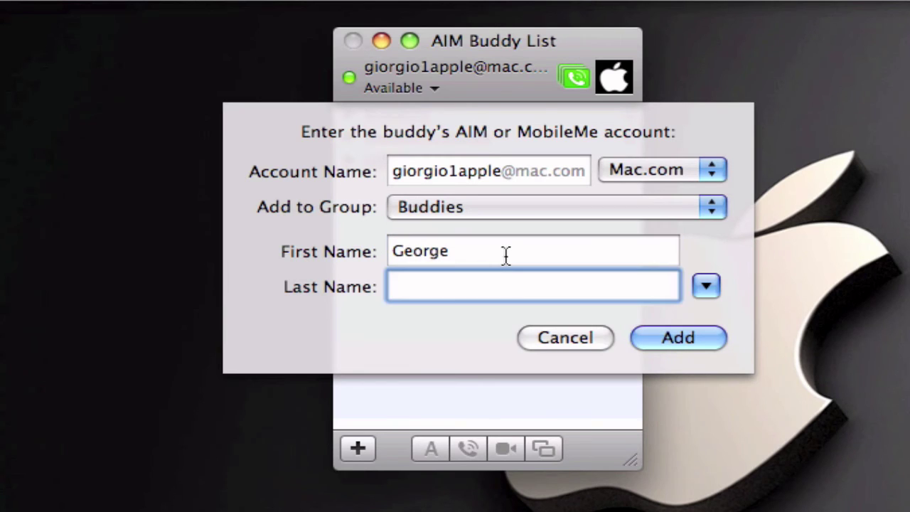
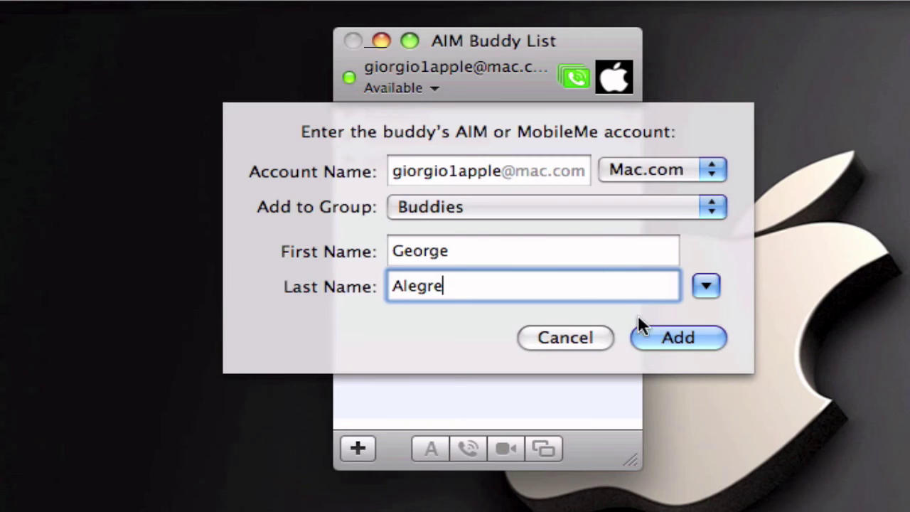
pyautogui.click(706, 287)
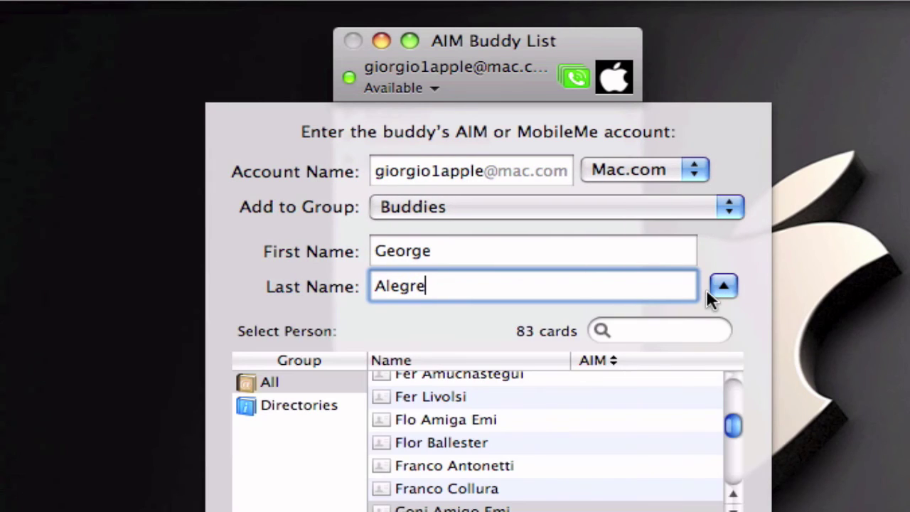
pyautogui.click(714, 284)
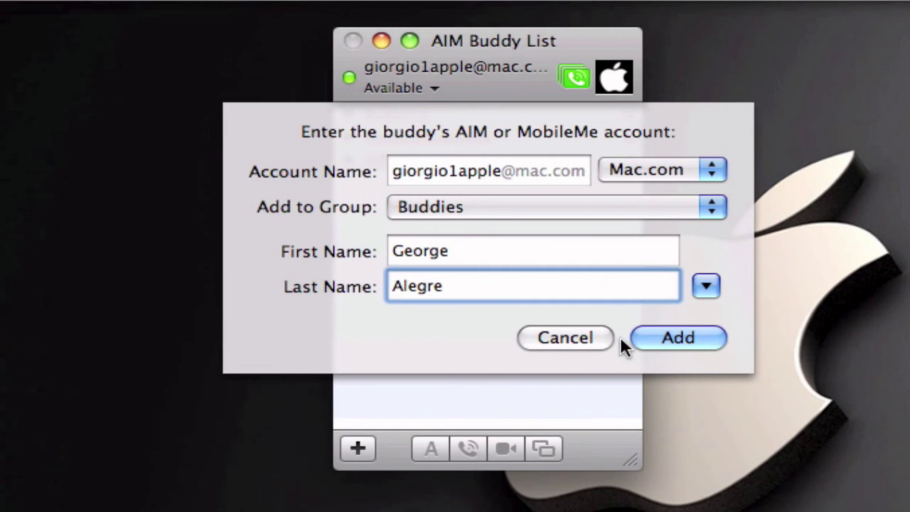
pyautogui.click(581, 337)
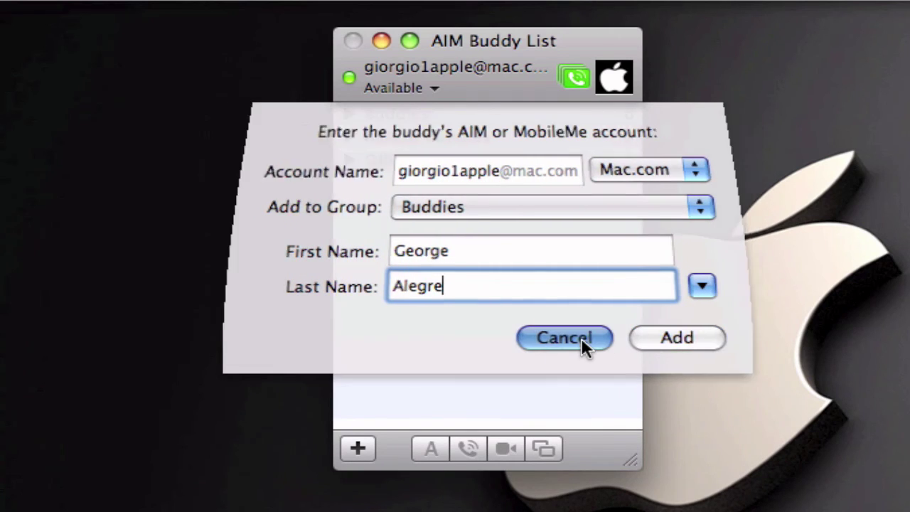